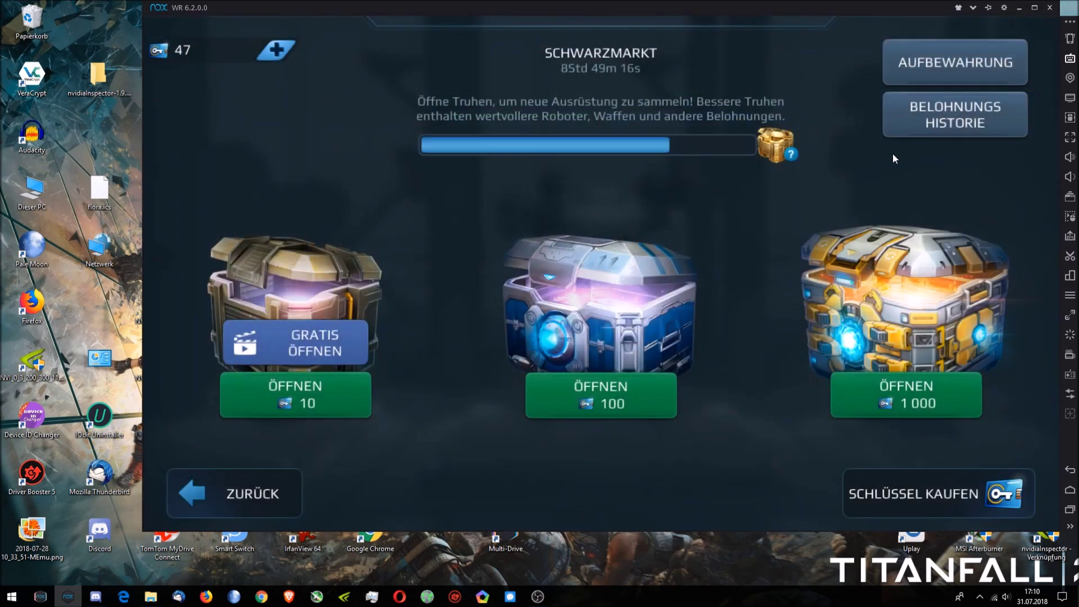
Open the storage (Aufbewahrung), find the Shocktrain-Bauteile and open their sell dialog.
left_click(930, 69)
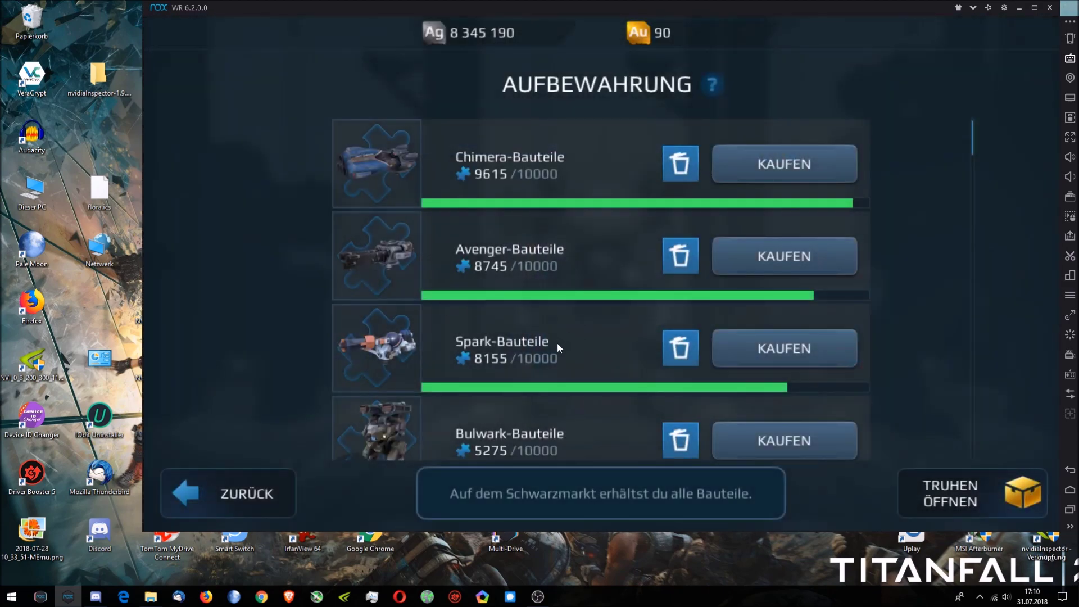
left_click_drag(577, 389, 587, 234)
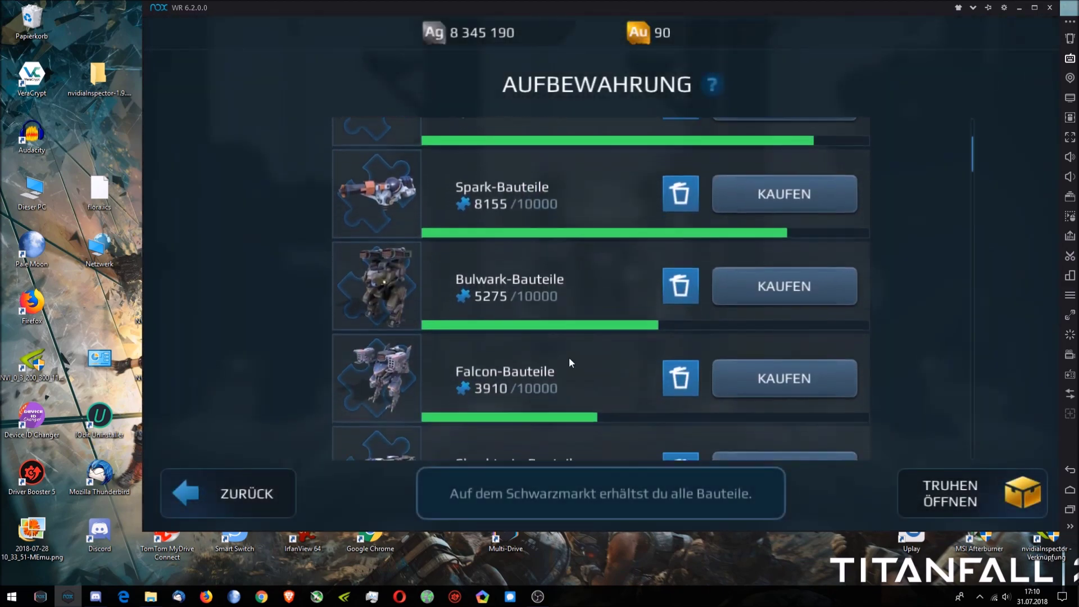
left_click_drag(568, 385, 575, 238)
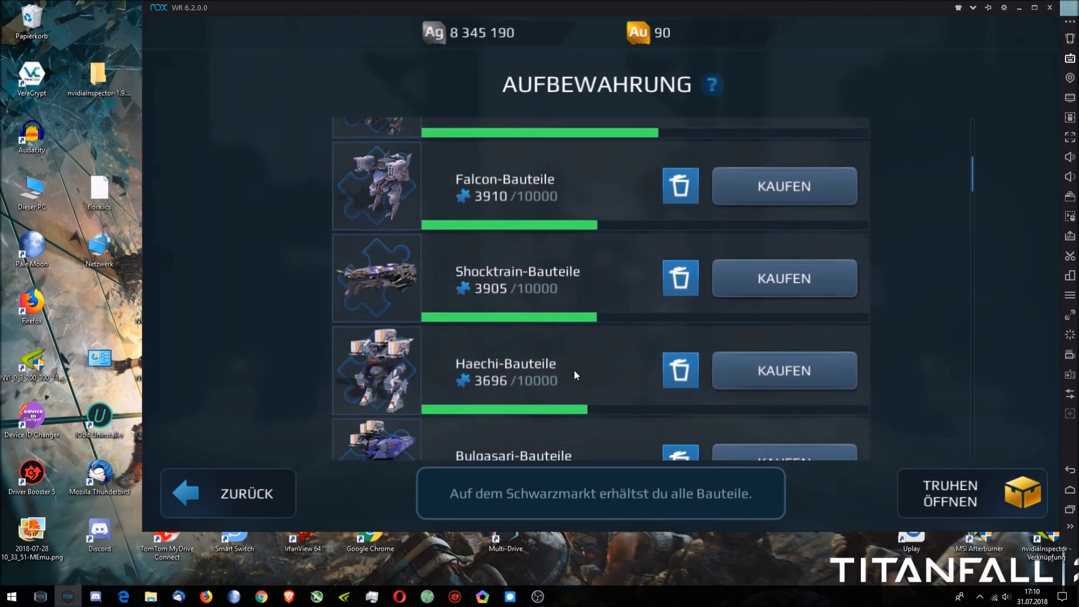
left_click_drag(575, 376, 555, 248)
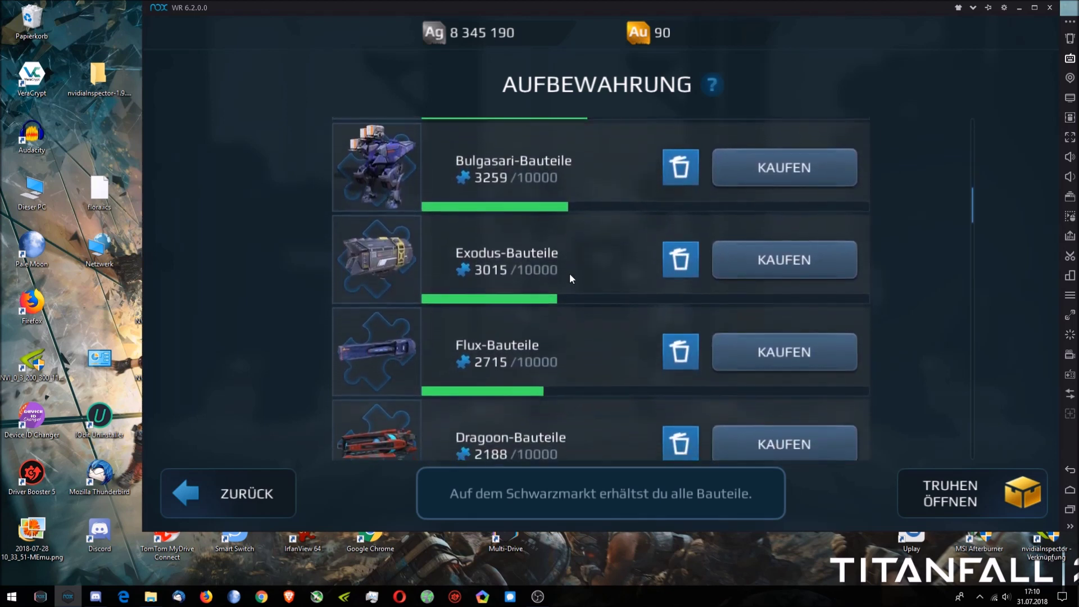
left_click_drag(578, 190, 586, 366)
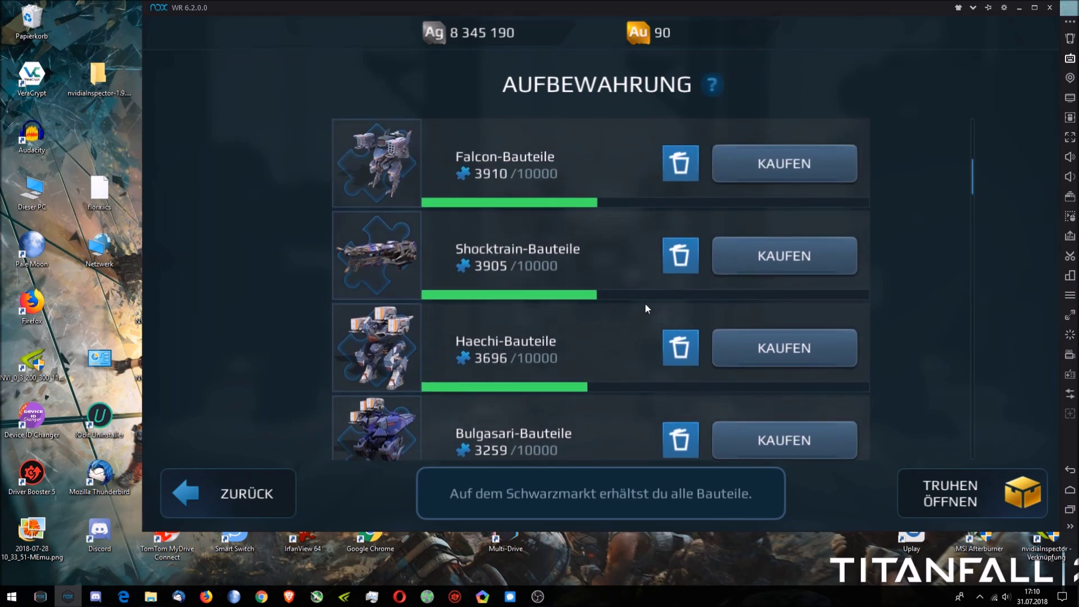
left_click(681, 265)
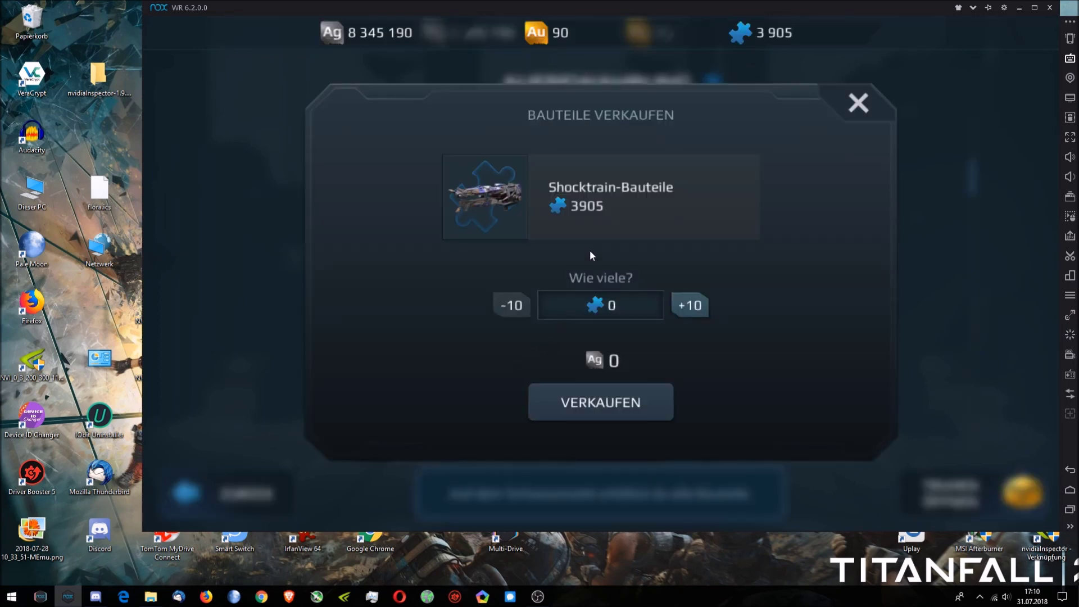
Raise the quantity of Shocktrain-Bauteile for sale to 350 in increments of 10.
left_click(697, 306)
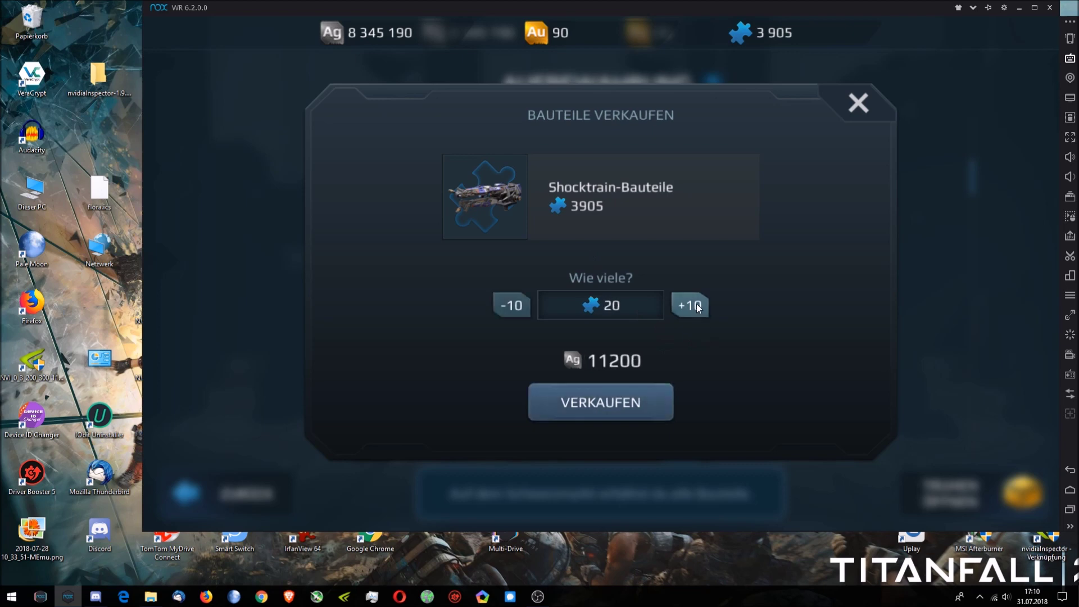
left_click(696, 304)
left_click(697, 304)
left_click(696, 305)
left_click(696, 305)
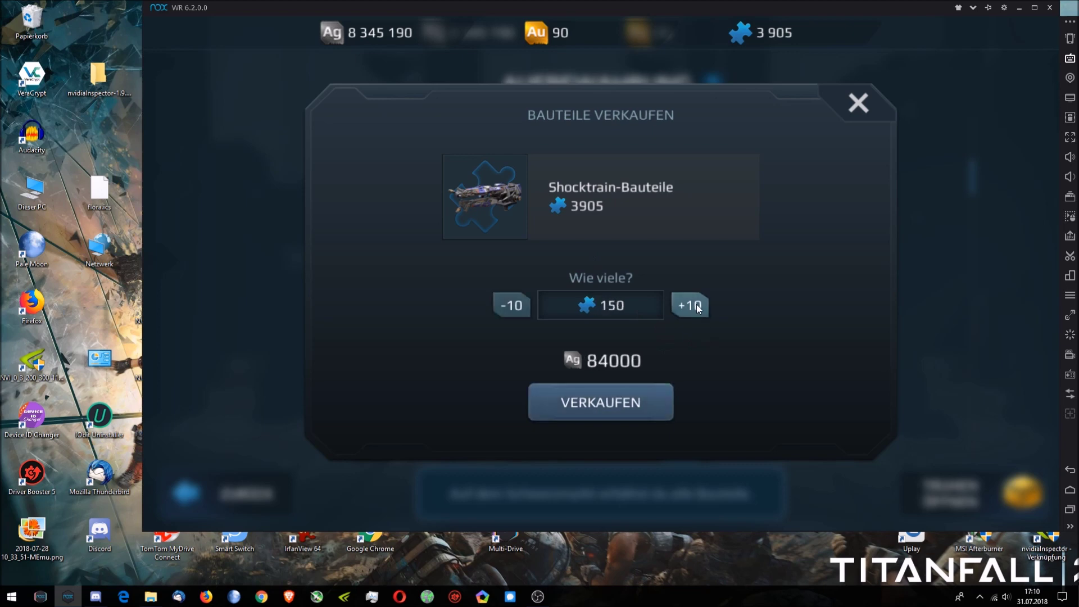
left_click(697, 305)
left_click(697, 302)
left_click(696, 302)
left_click(696, 302)
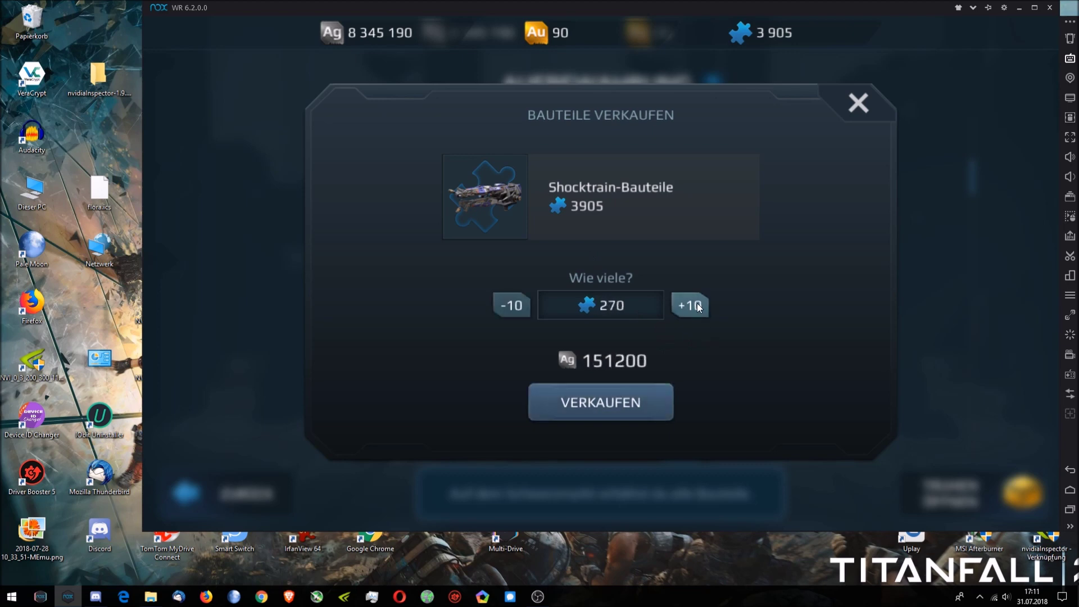
left_click(697, 302)
left_click(696, 302)
left_click(697, 302)
Add an editable macro button over the +10 control in the keyboard mapping, bind it to I, and open its macro editor.
left_click(1069, 59)
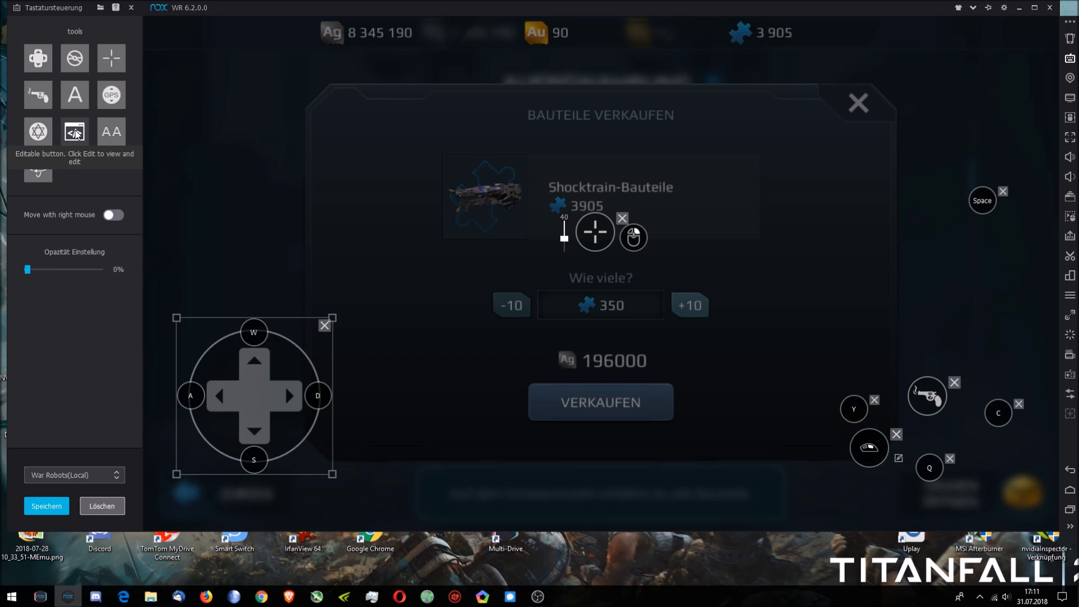
left_click(76, 133)
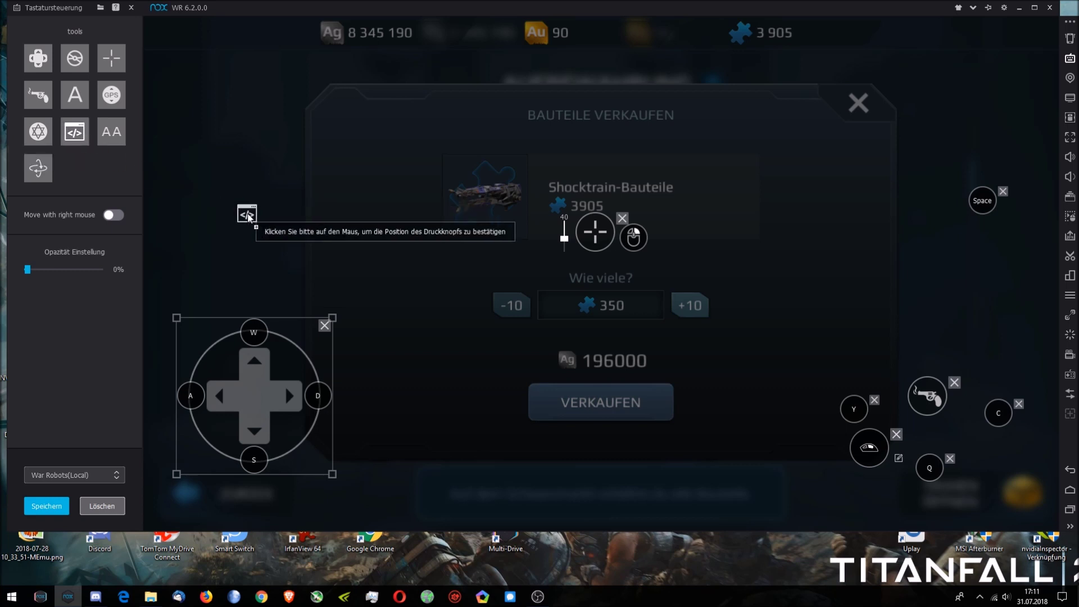
left_click(689, 314)
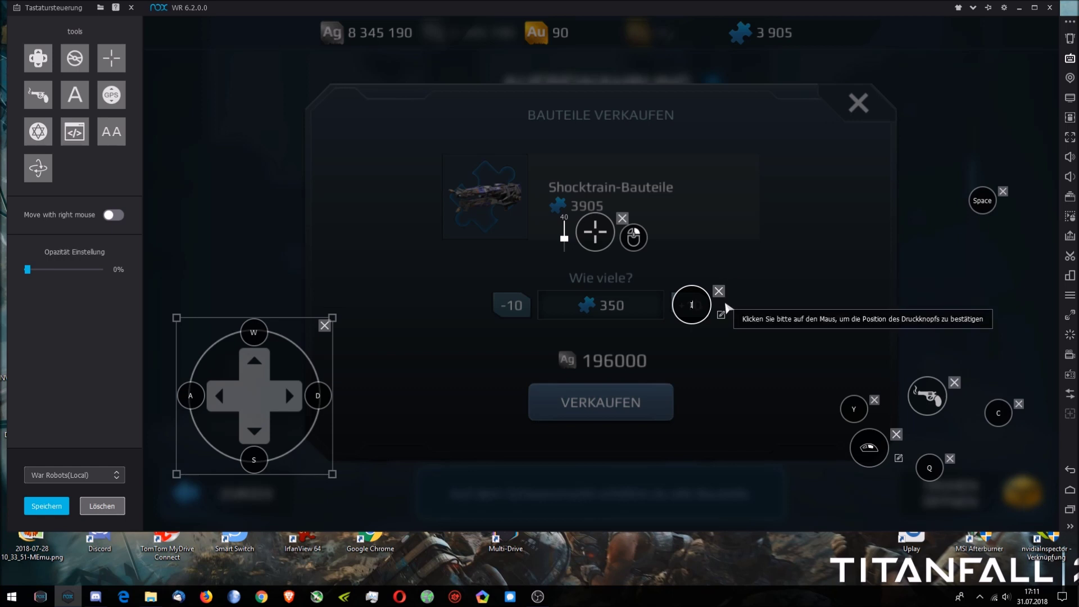
left_click(721, 315)
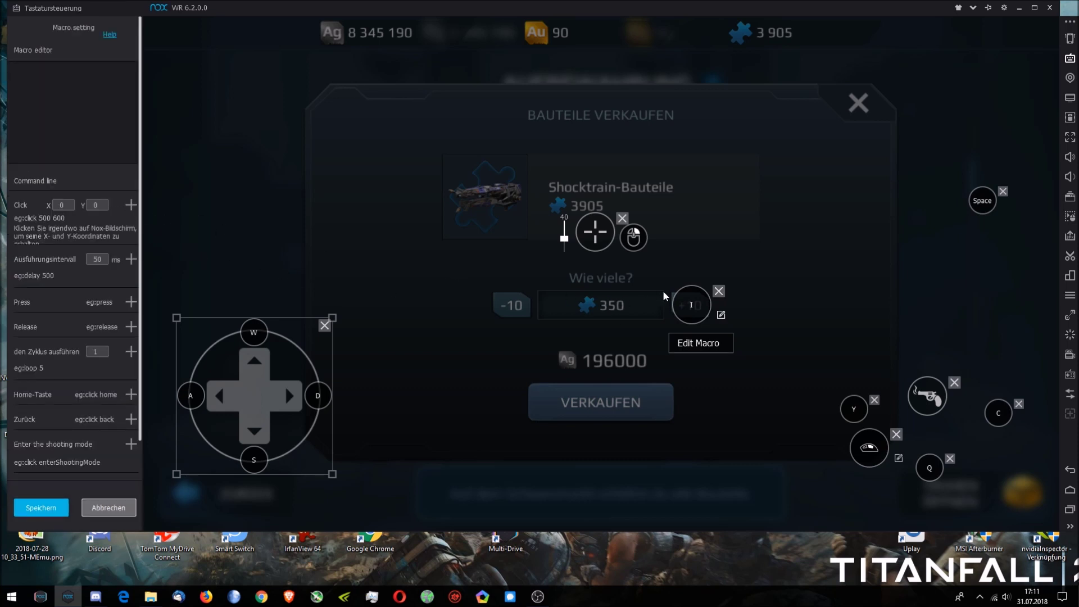
Add the macro commands "click 956 502", targeting the +10 control, and "delay 10".
left_click(684, 304)
left_click(130, 205)
left_click_drag(99, 259, 94, 259)
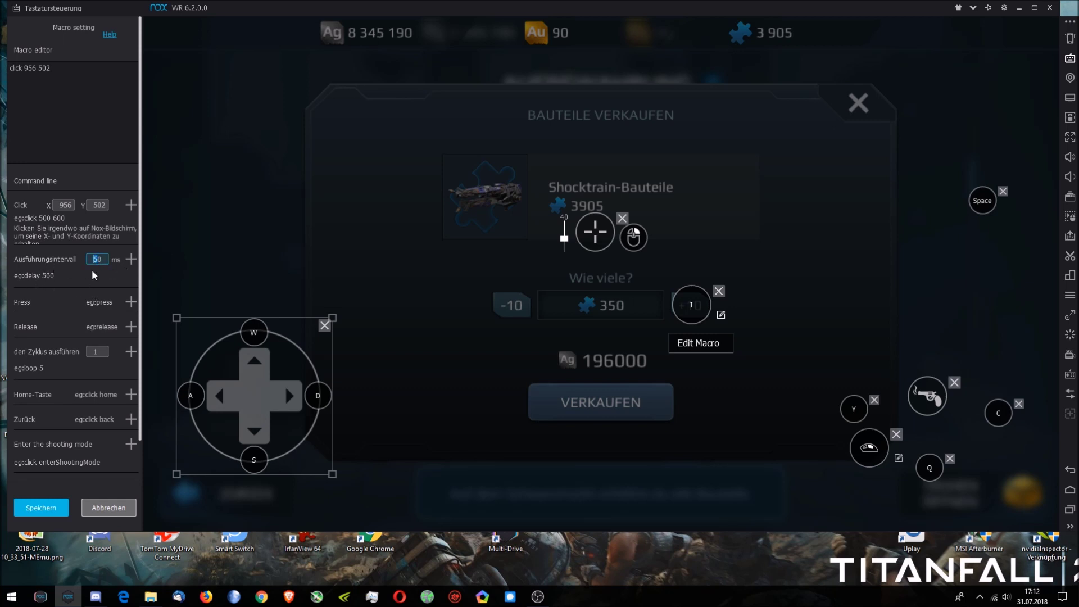
type("1")
key("BackSpace")
type("1")
left_click(131, 259)
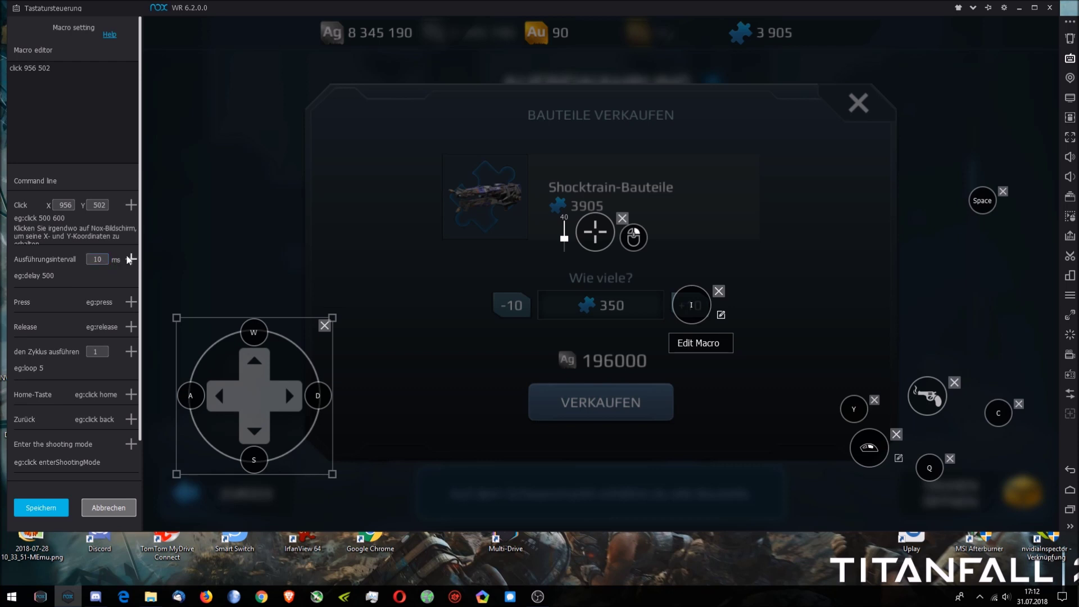
left_click(696, 307)
Duplicate the "click 956 502" and "delay 10" lines several times below the originals in the macro editor.
left_click_drag(62, 79, 3, 67)
key("ctrl+c")
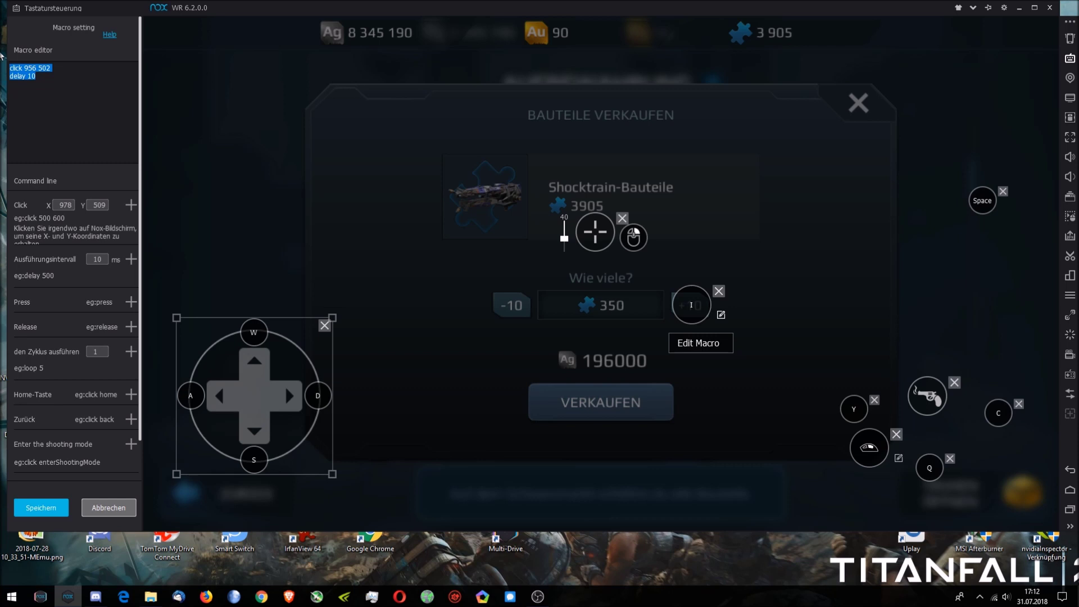
left_click(44, 79)
key("Return")
key("ctrl+v")
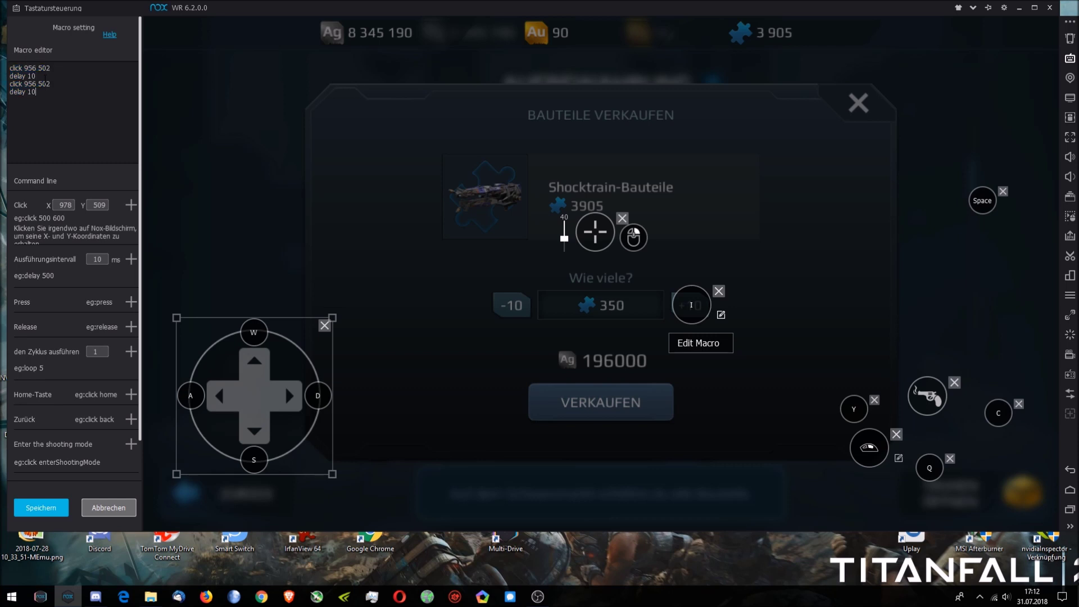
key("ctrl+v")
key("ctrl+v")
key("ctrl+v")
key("ctrl+v")
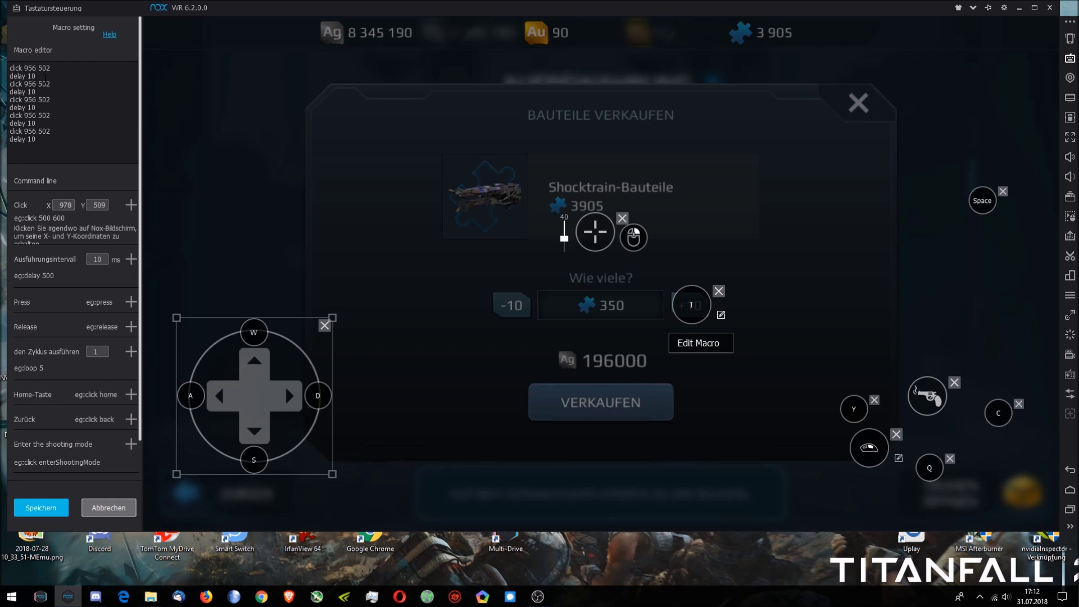
Copy the entire macro text and paste it repeatedly at the end to build a long sequence of click and delay lines.
key("ctrl+a")
key("ctrl+c")
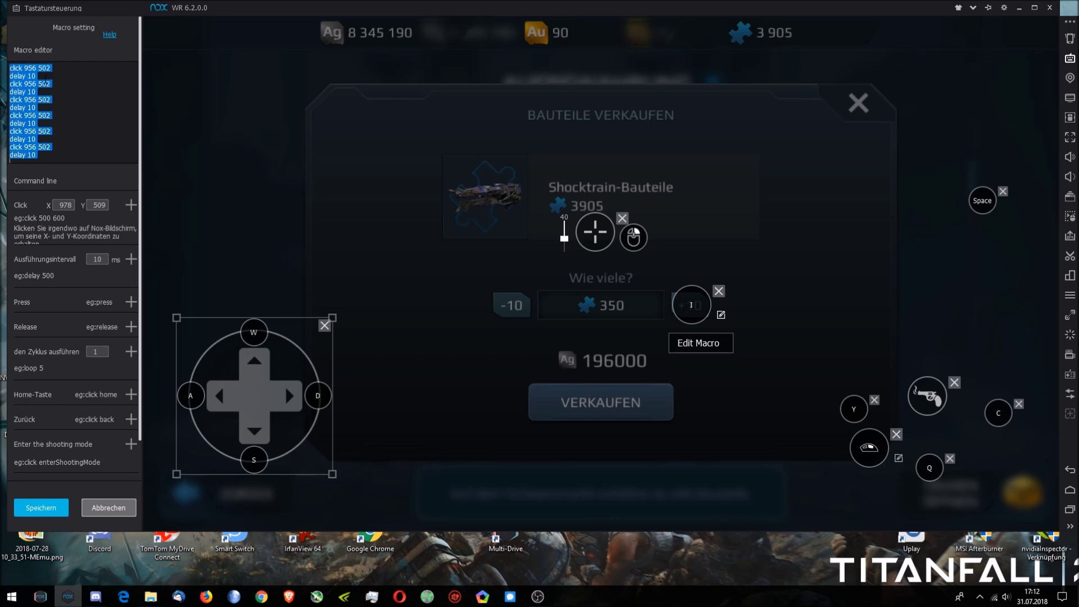
left_click(45, 156)
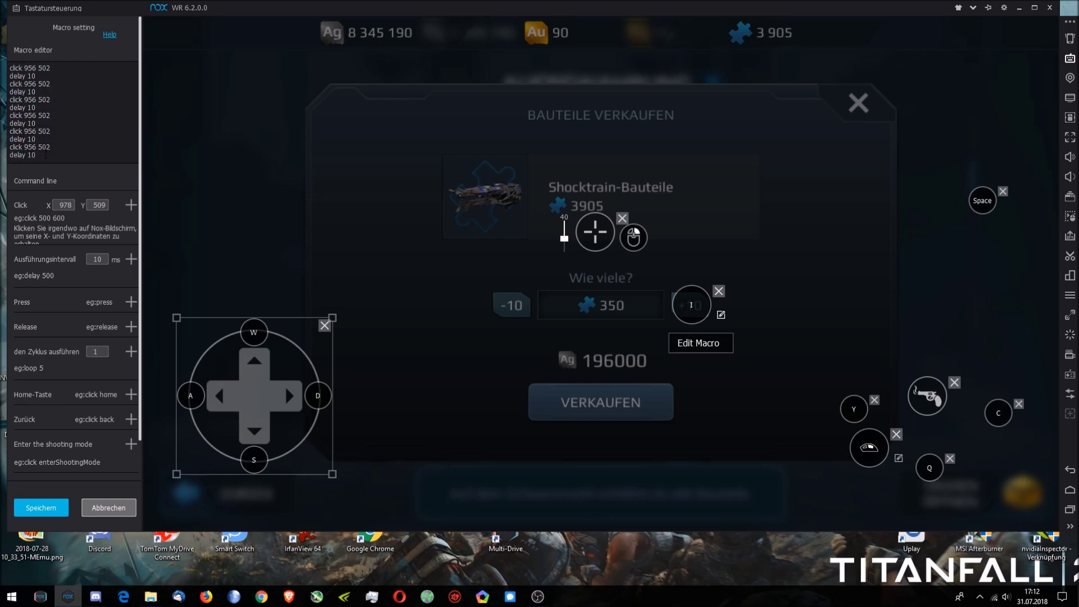
key("Return")
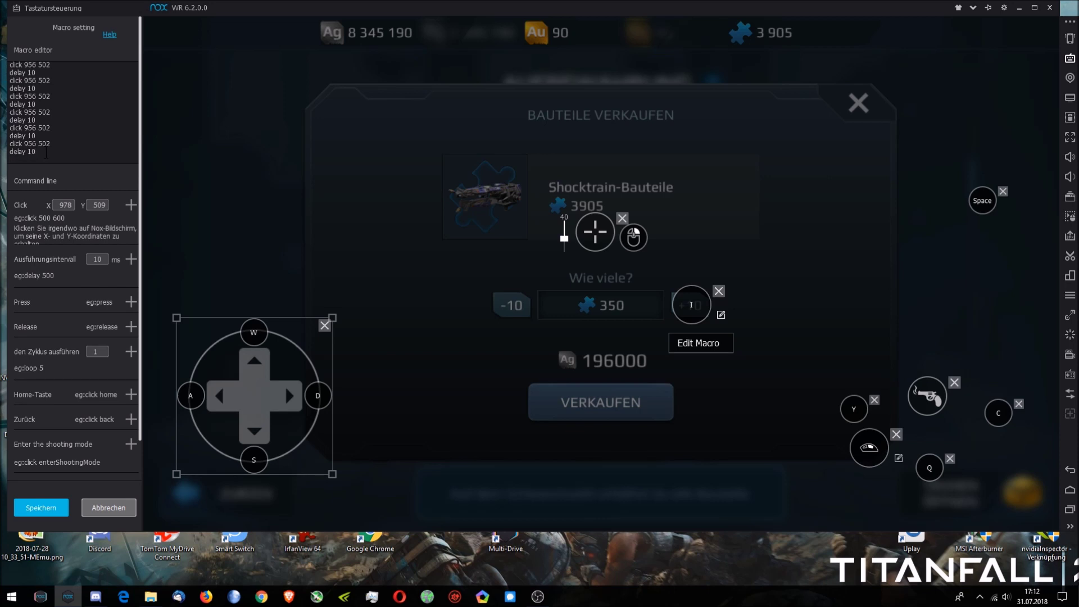
key("ctrl+v")
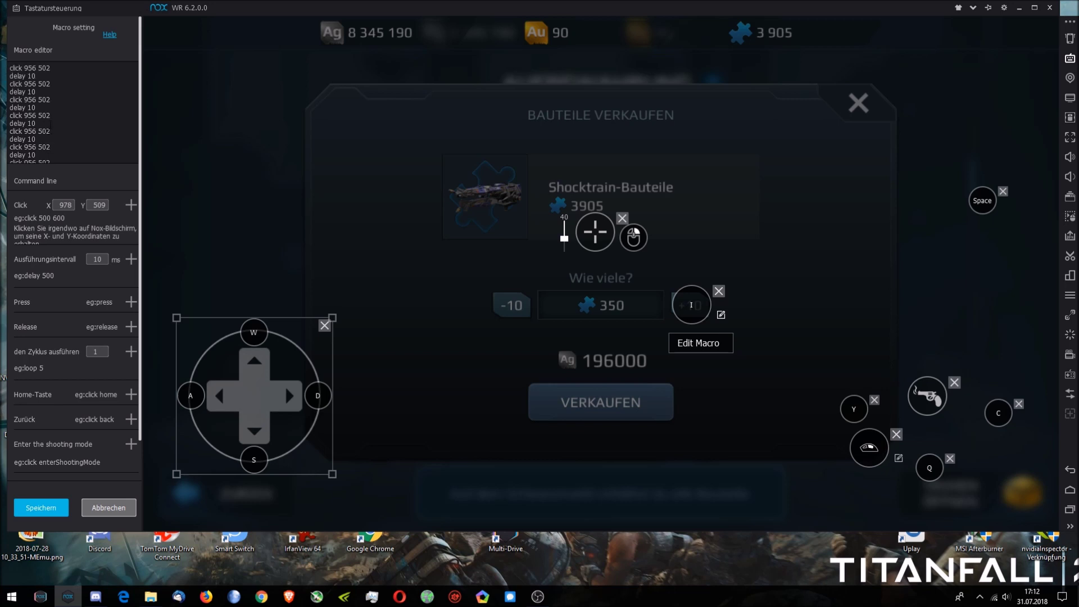
type("click 956 502 delay 10")
scroll(51, 114, "down", 2)
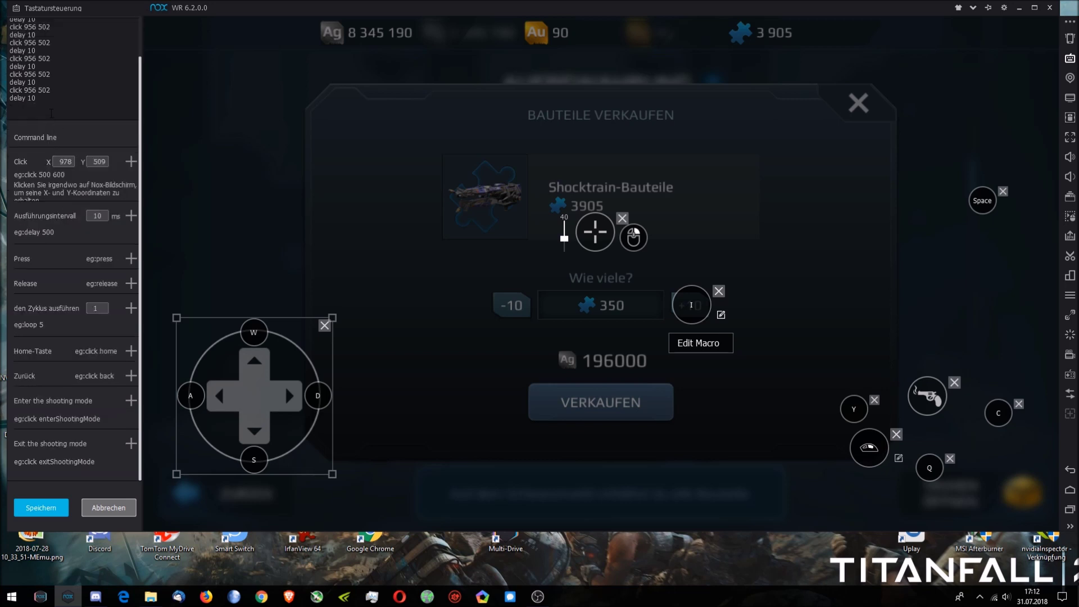
type("click 956 502 delay 10")
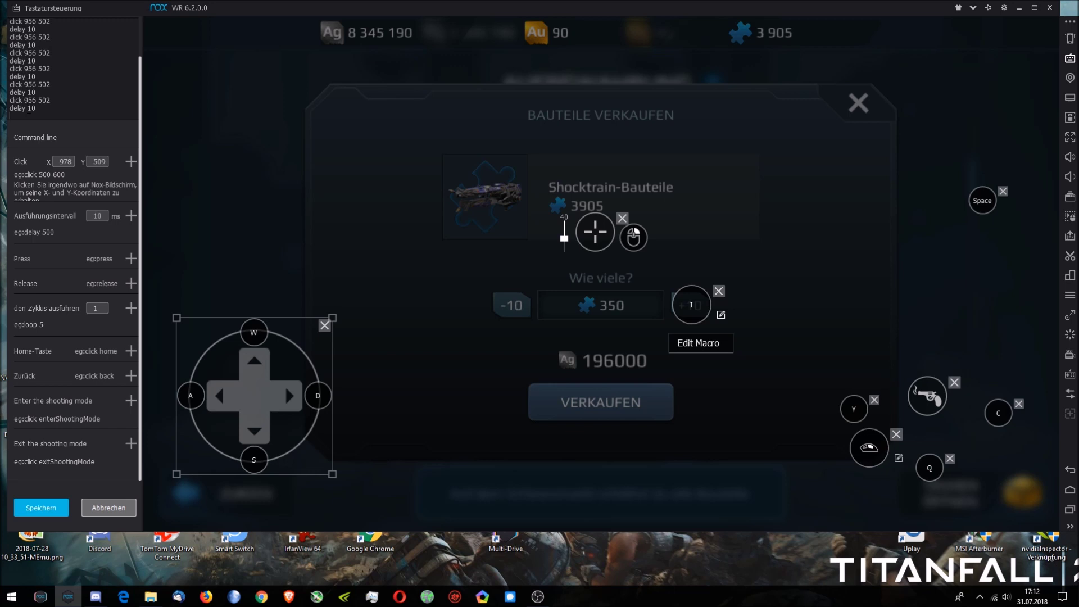
type("click 956 502 delay 10")
type("click 956 502 delay 10")
type("click 956 502 delay 10")
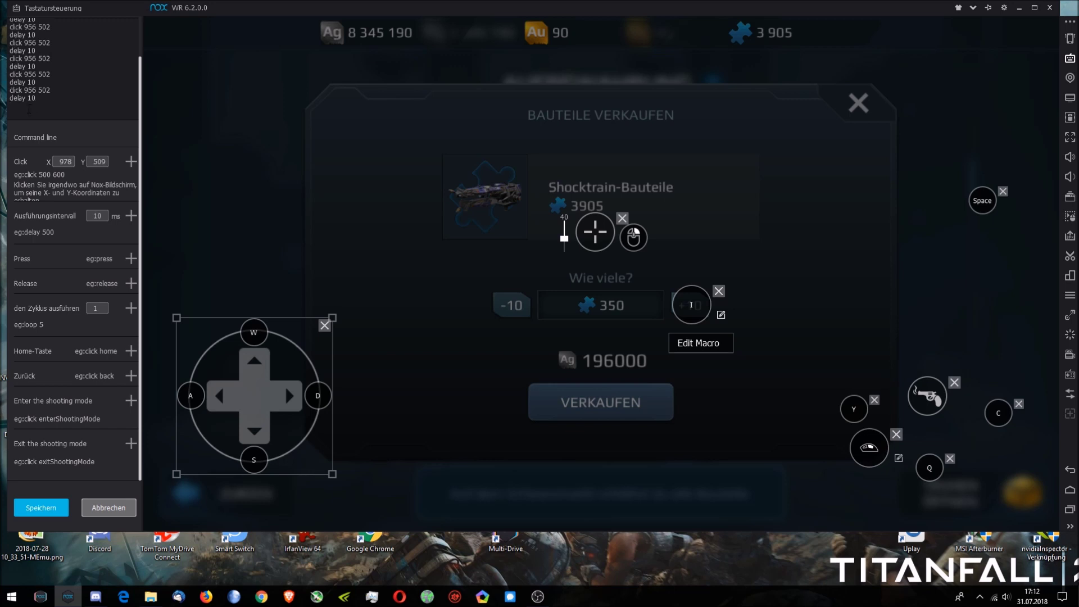
key("ctrl+v")
key("ctrl+v")
key("ctrl+v")
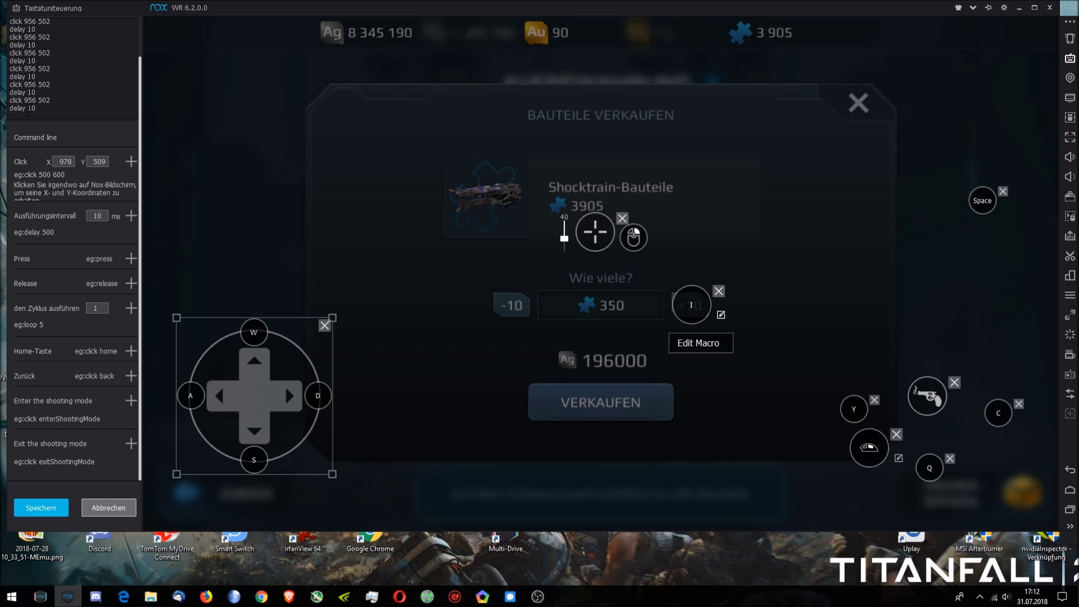
key("ctrl+v")
key("ctrl+v")
key("ctrl+v")
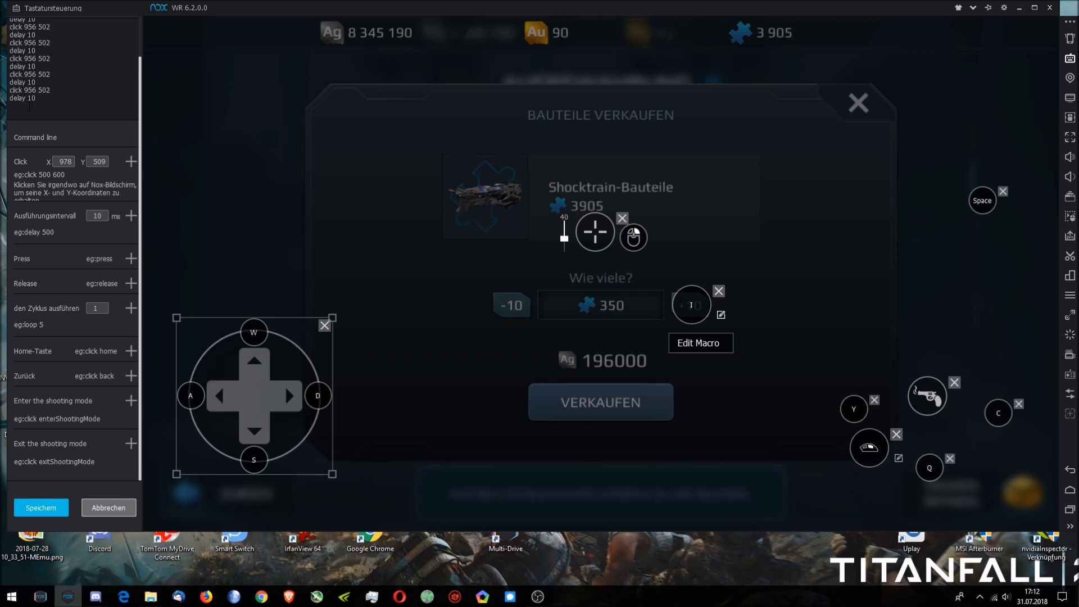
key("ctrl+v")
key("ctrl+v")
key("ctrl+v")
key("ctrl+v")
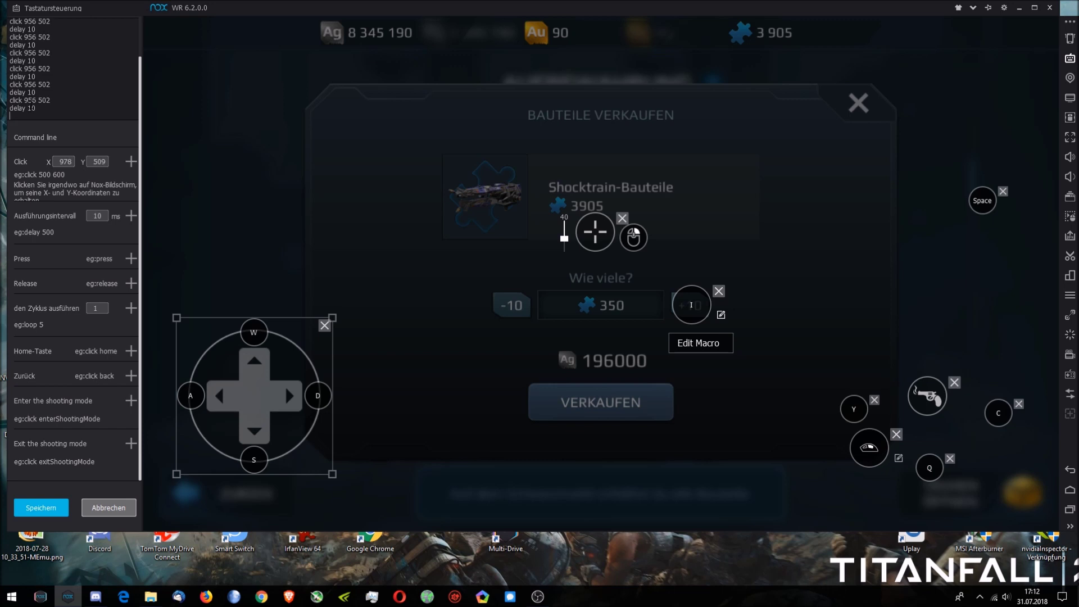
key("ctrl+v")
key("ctrl+v")
key("ctrl+v")
key("ctrl+v")
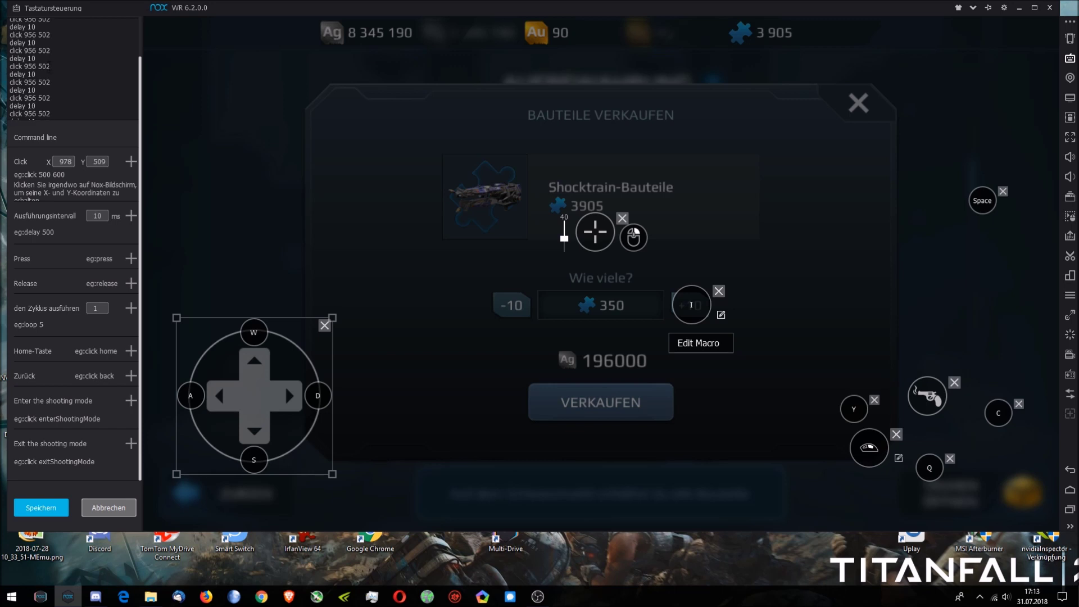
Save the macro and the War Robots(Local) keyboard mapping.
left_click(54, 508)
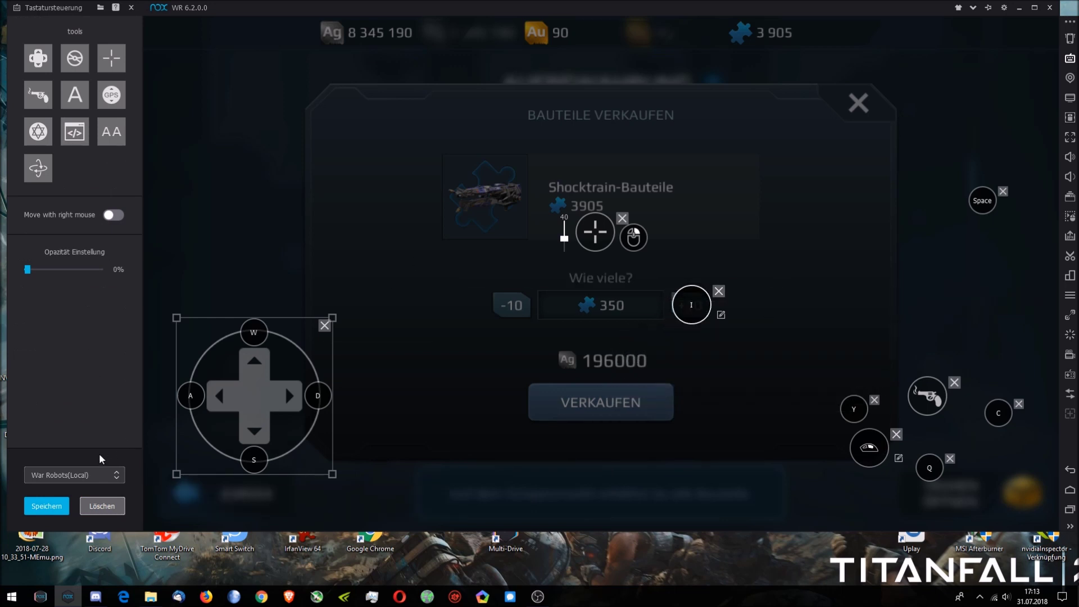
left_click(46, 506)
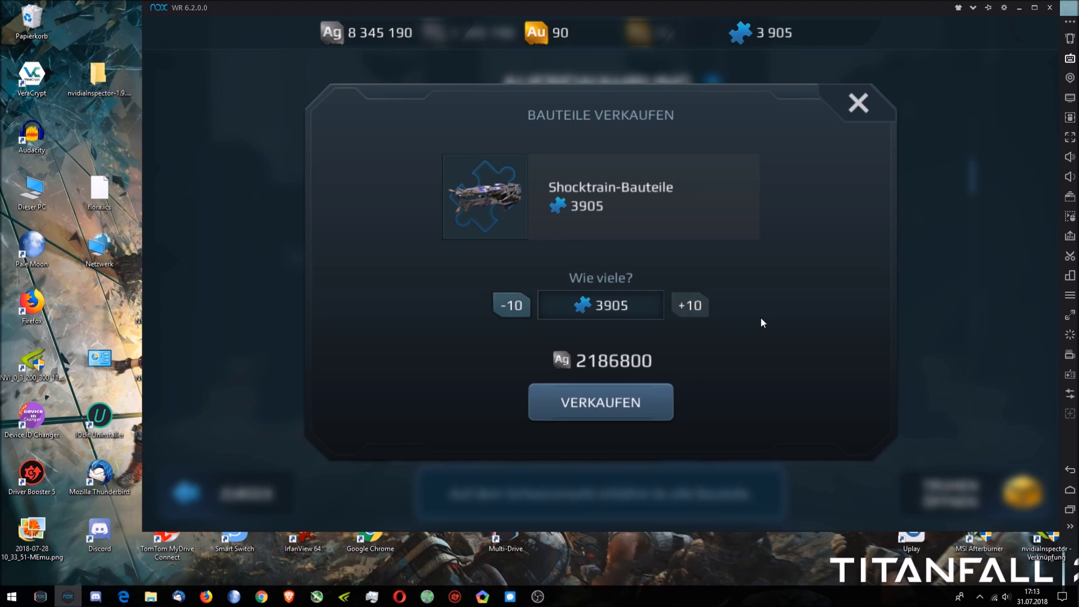
Sell 3905 Shocktrain-Bauteile.
left_click(612, 409)
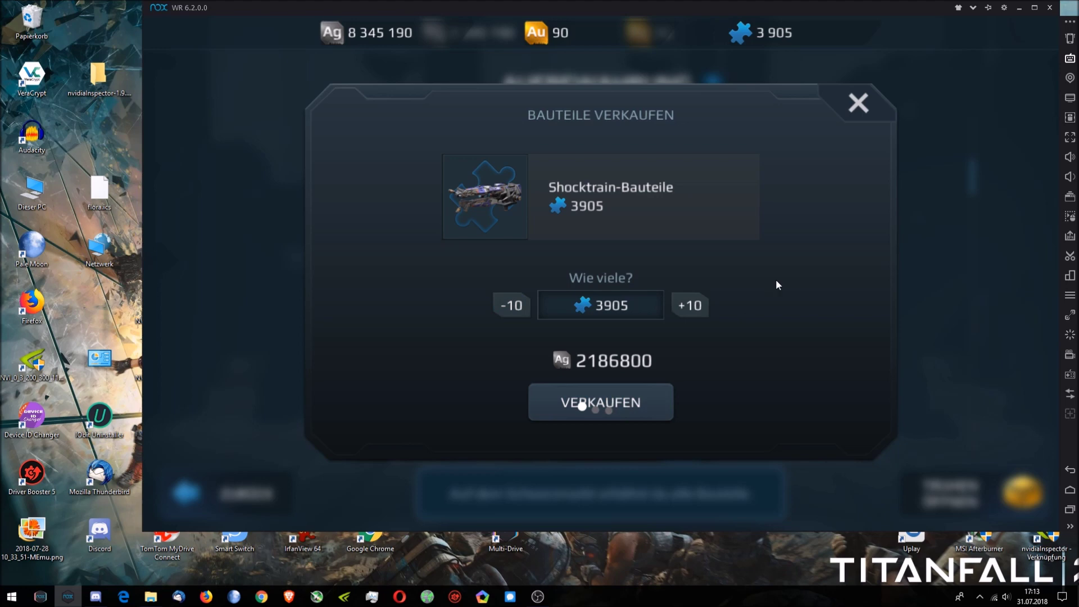